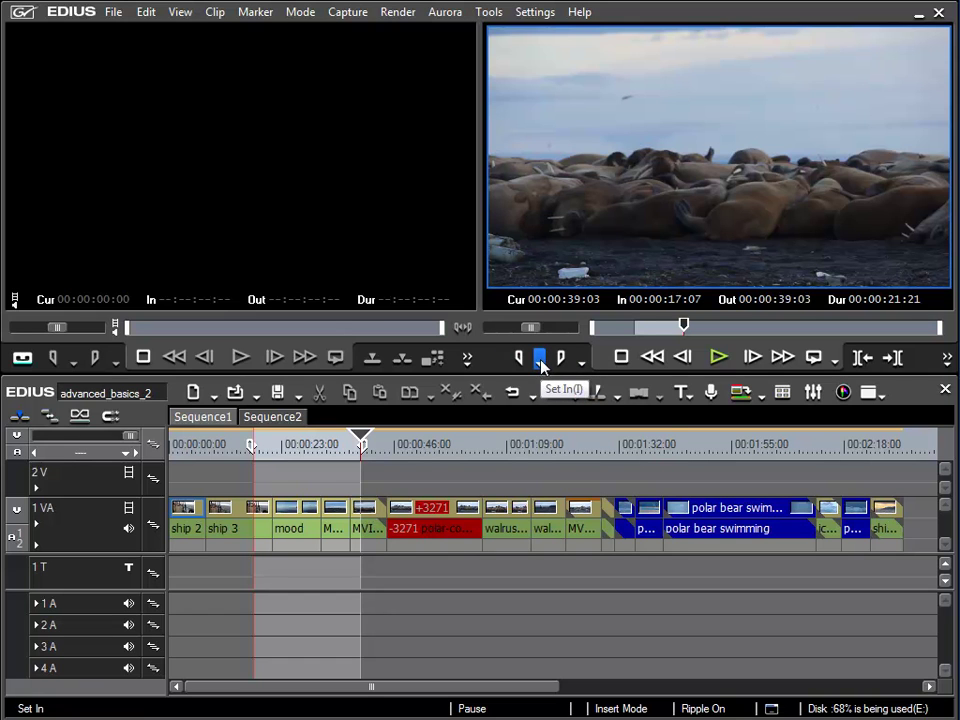
- Clear the timeline's In point and Out point via the Set In and Set Out dropdowns
click(541, 366)
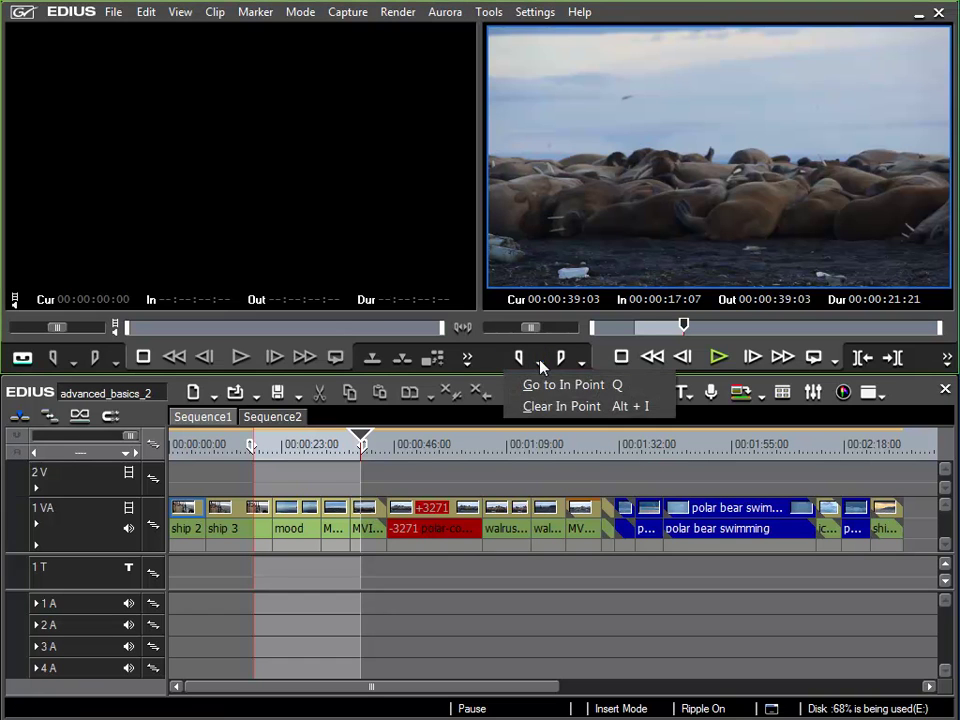
click(606, 410)
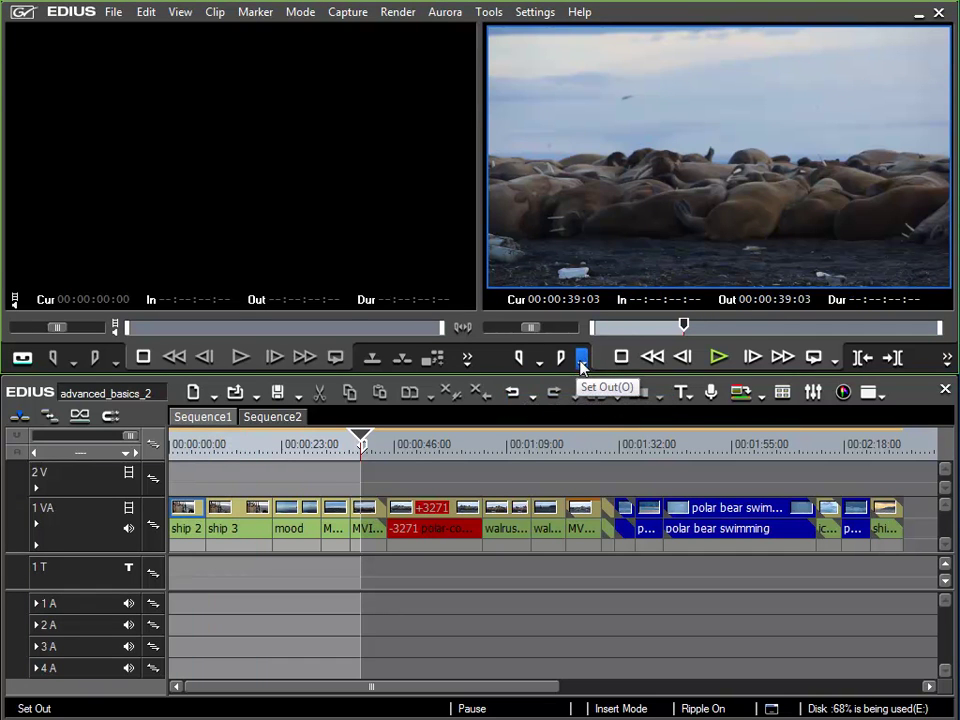
click(582, 362)
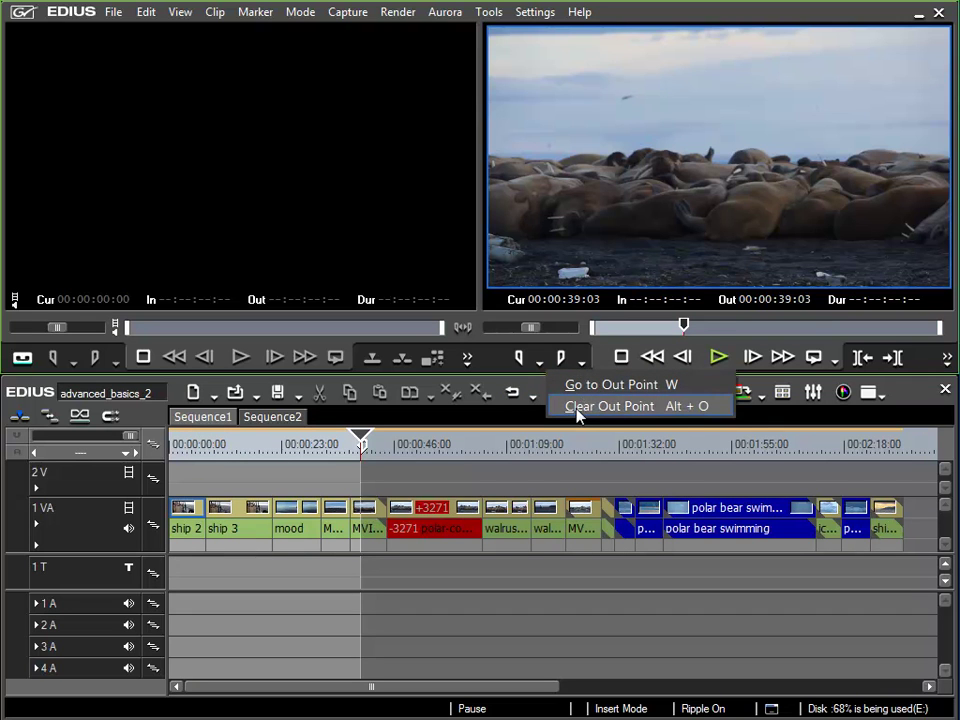
click(659, 408)
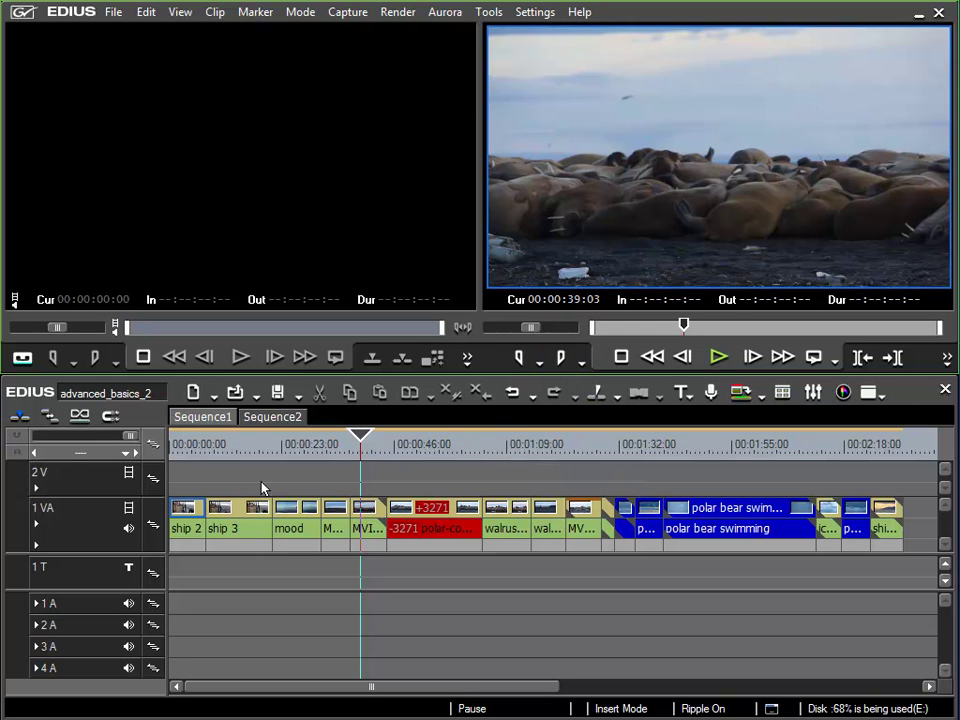
- Mark an In point at 00:00:17:12 and an Out point at 00:00:40:02 on the timeline
click(255, 446)
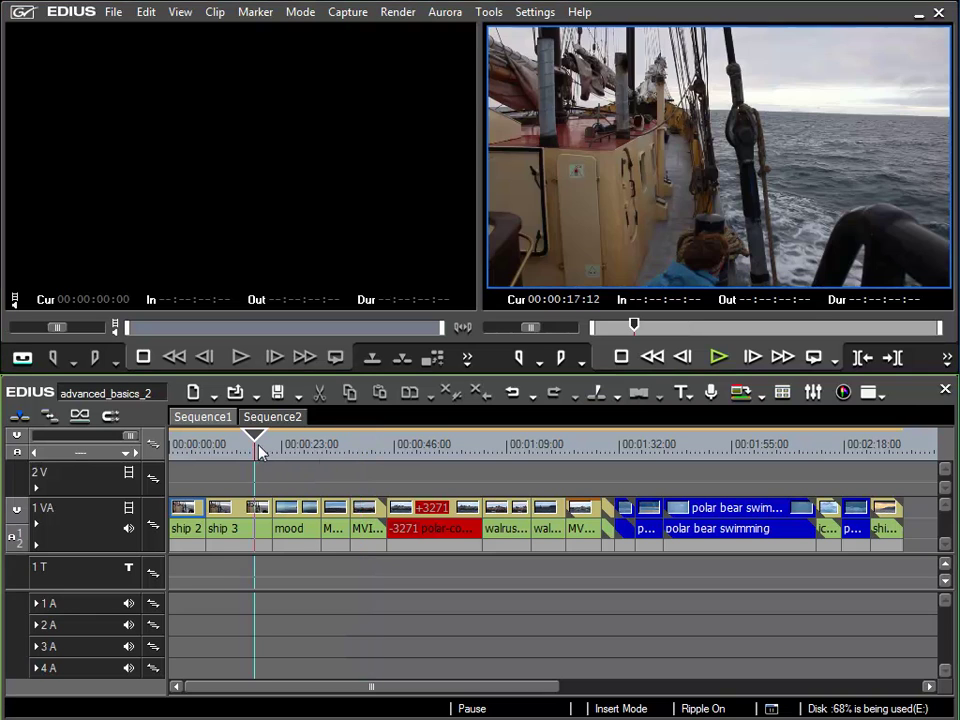
key(i)
click(365, 446)
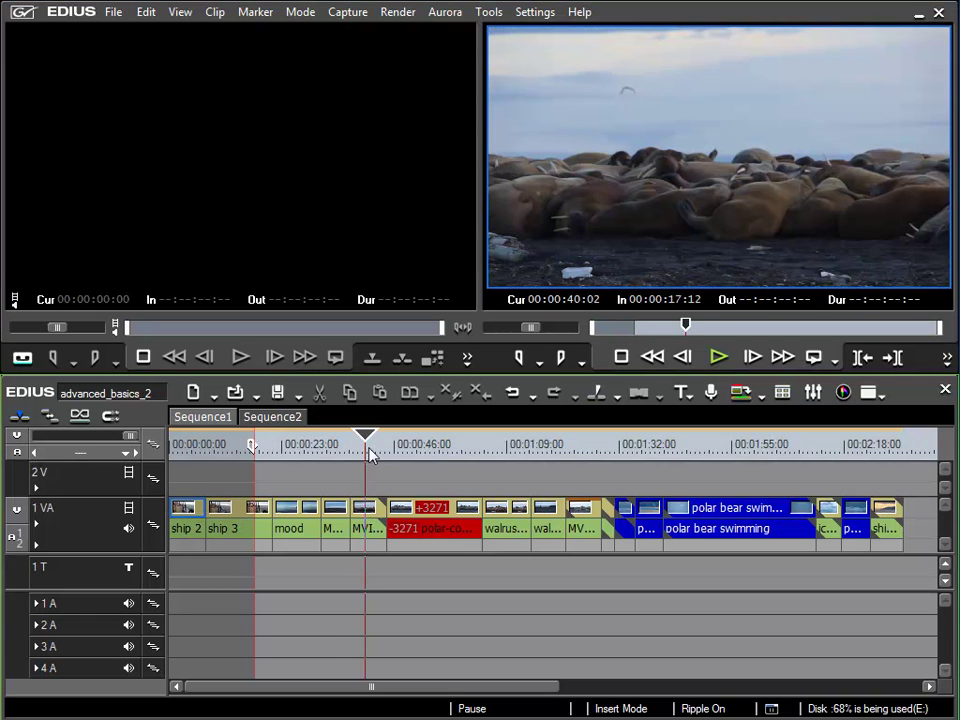
key(o)
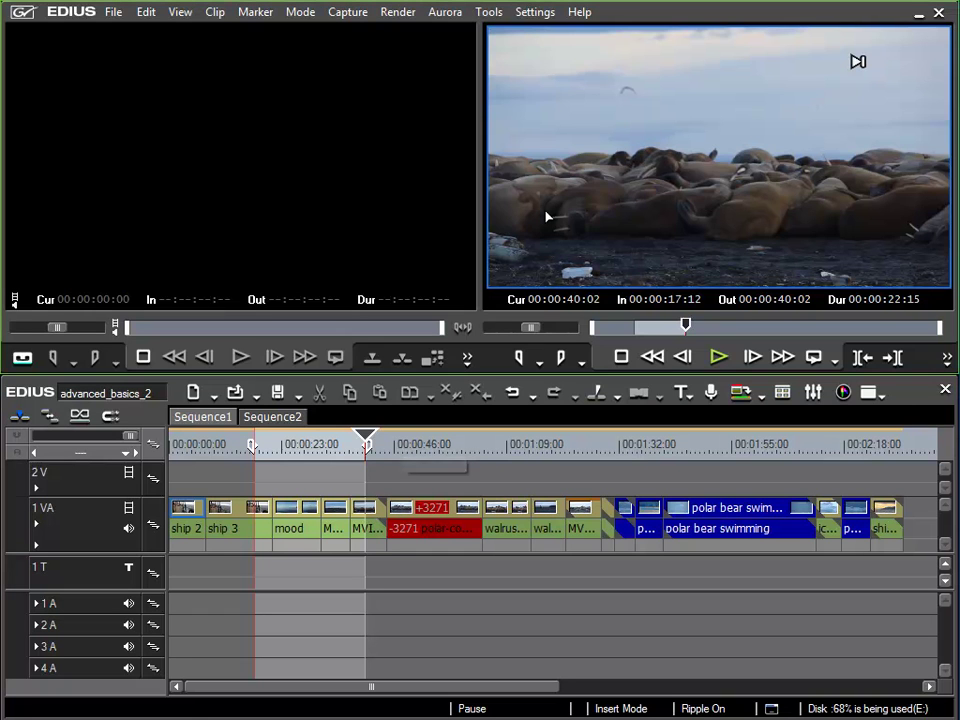
click(537, 14)
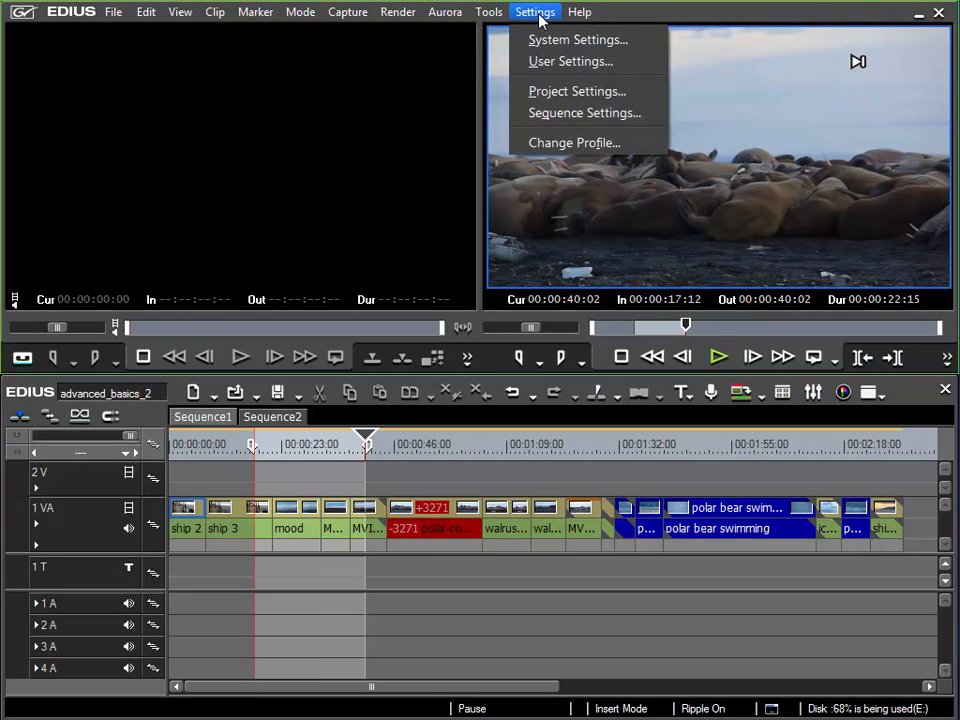
- Open User Settings and go to User Interface > Keyboard Shortcut to view key assignments
click(561, 64)
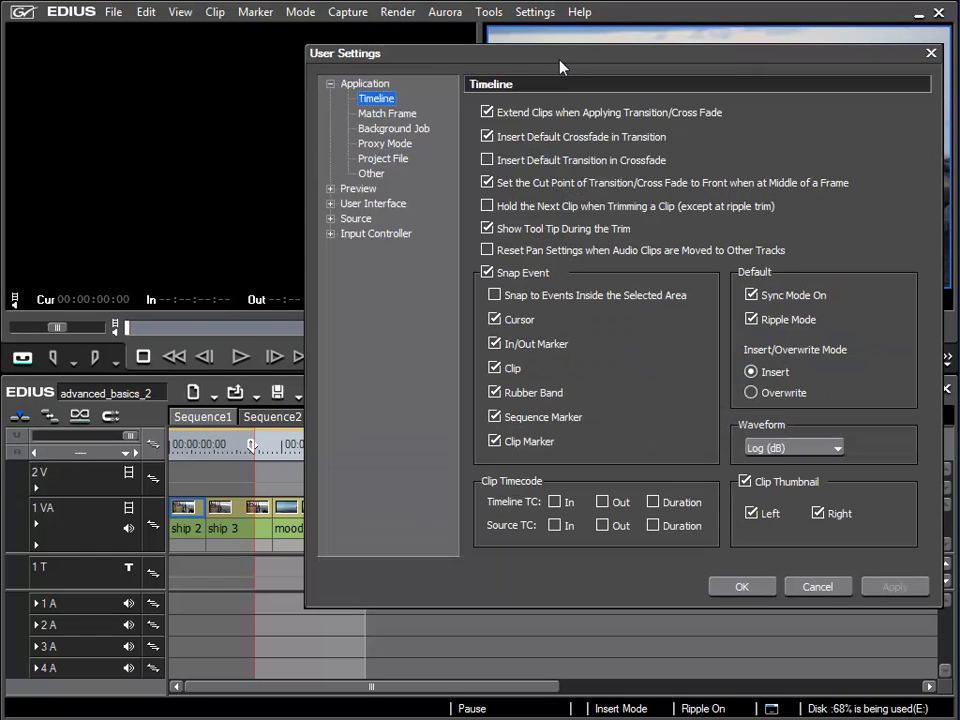
drag(447, 62, 289, 77)
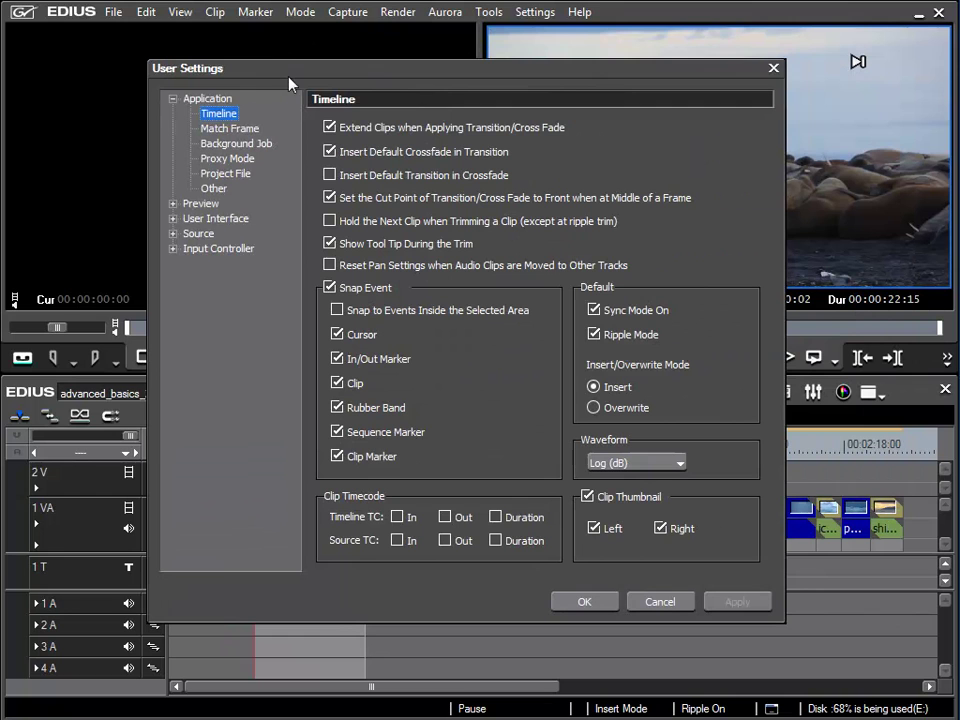
click(173, 99)
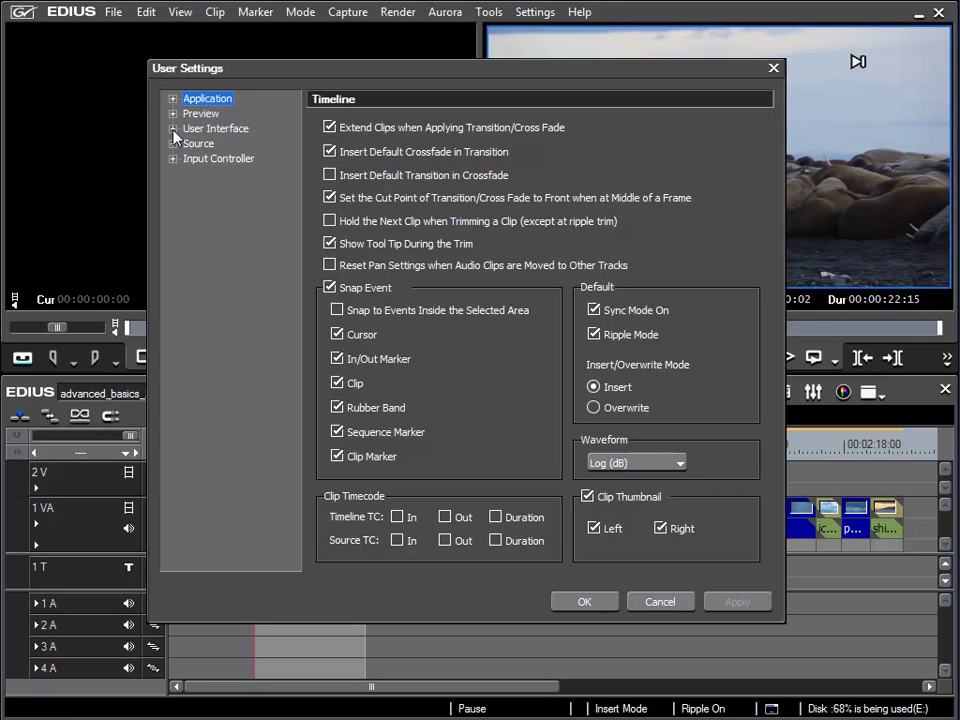
click(173, 129)
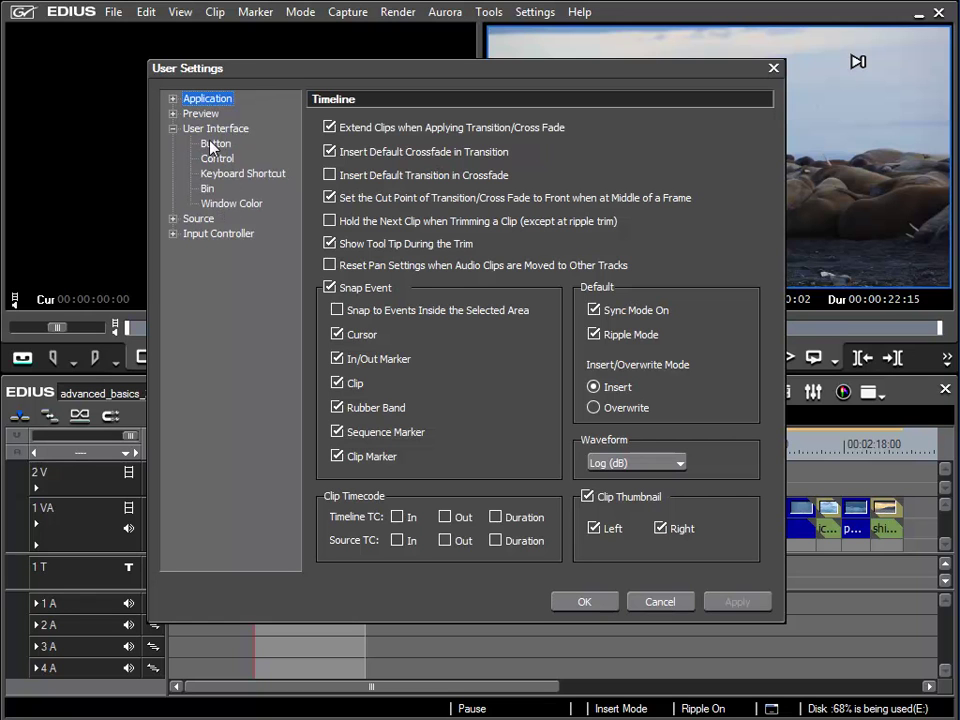
click(214, 145)
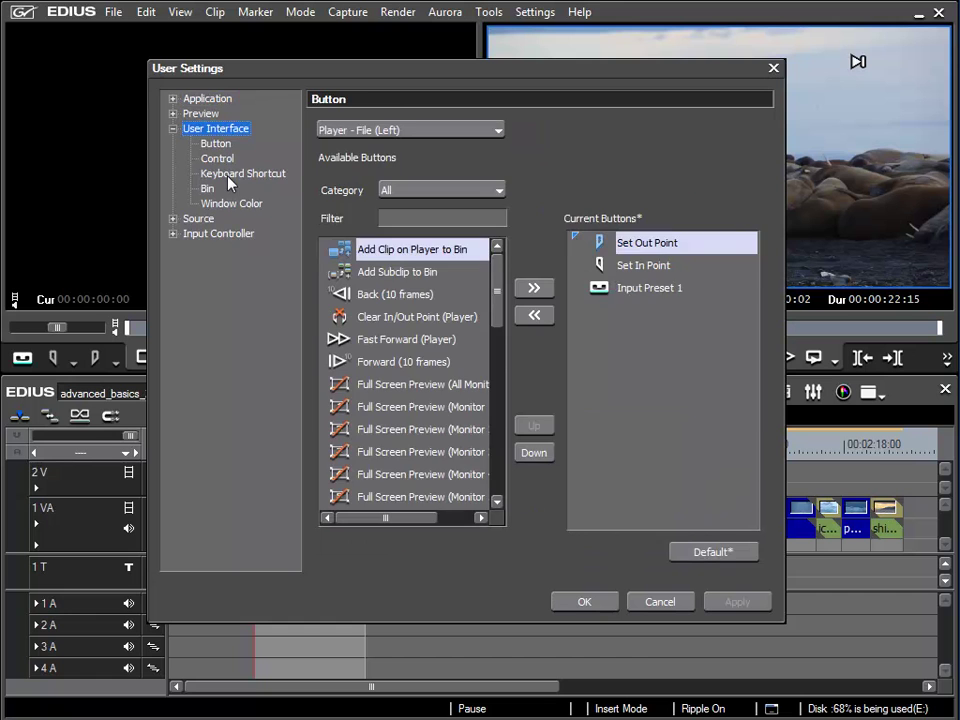
click(229, 176)
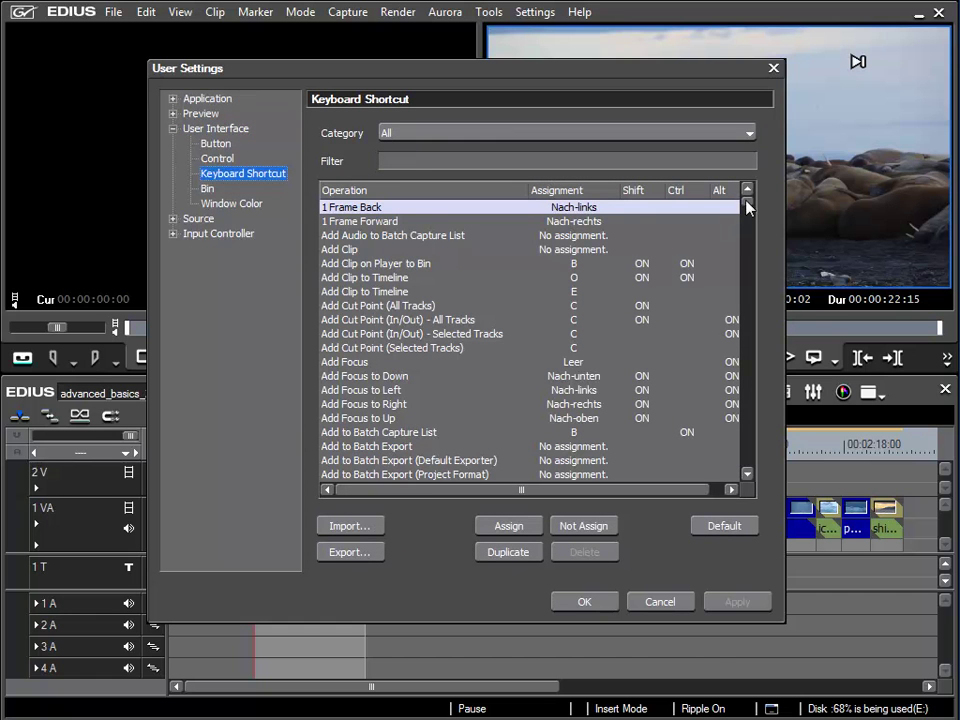
mouse_move(746, 207)
mouse_down()
mouse_move(748, 450)
mouse_move(757, 357)
mouse_move(750, 196)
mouse_up()
mouse_move(754, 200)
mouse_down()
mouse_move(746, 266)
mouse_move(747, 199)
mouse_up()
click(418, 137)
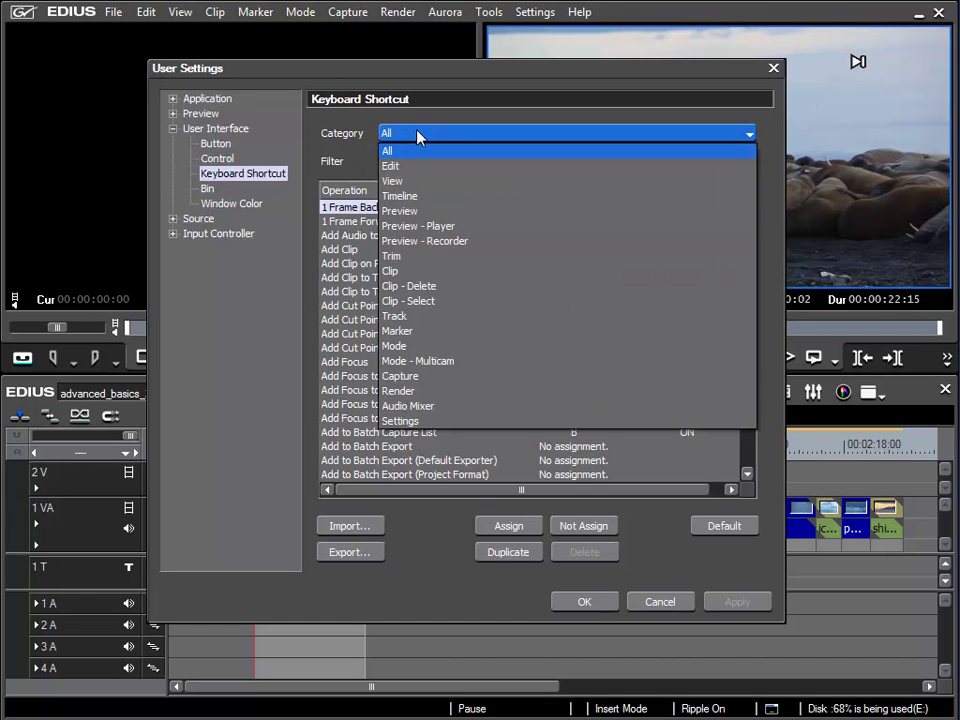
click(408, 198)
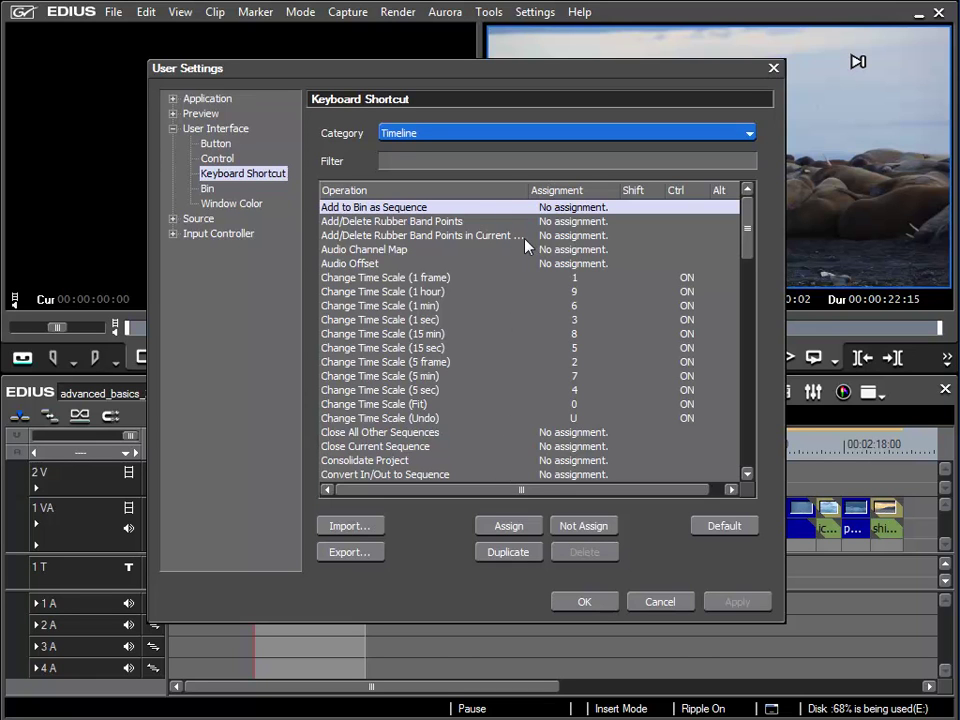
click(453, 134)
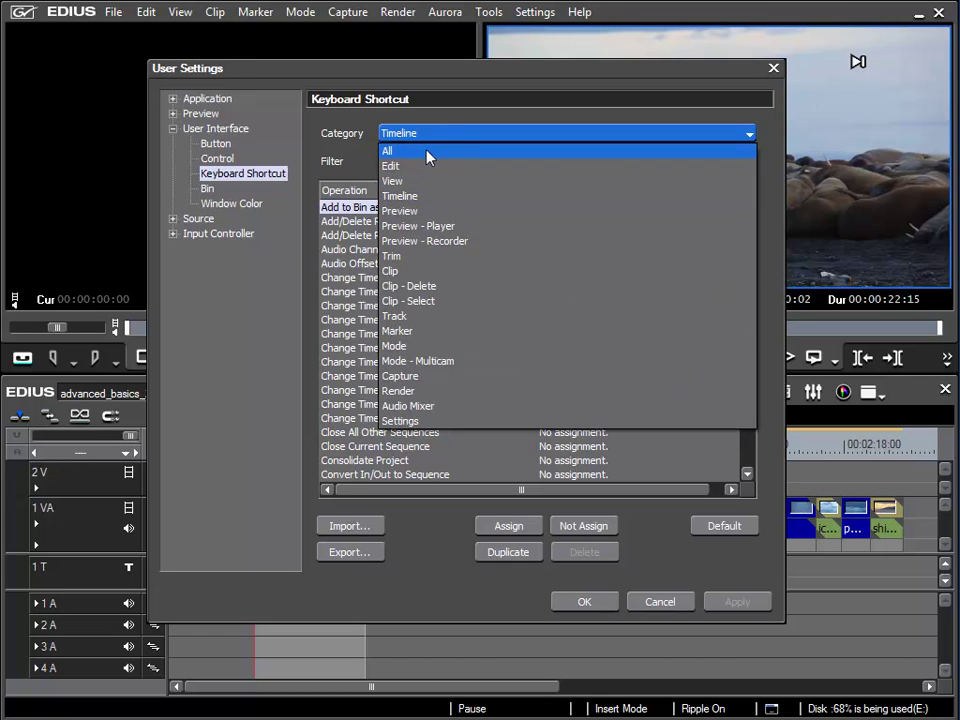
click(428, 156)
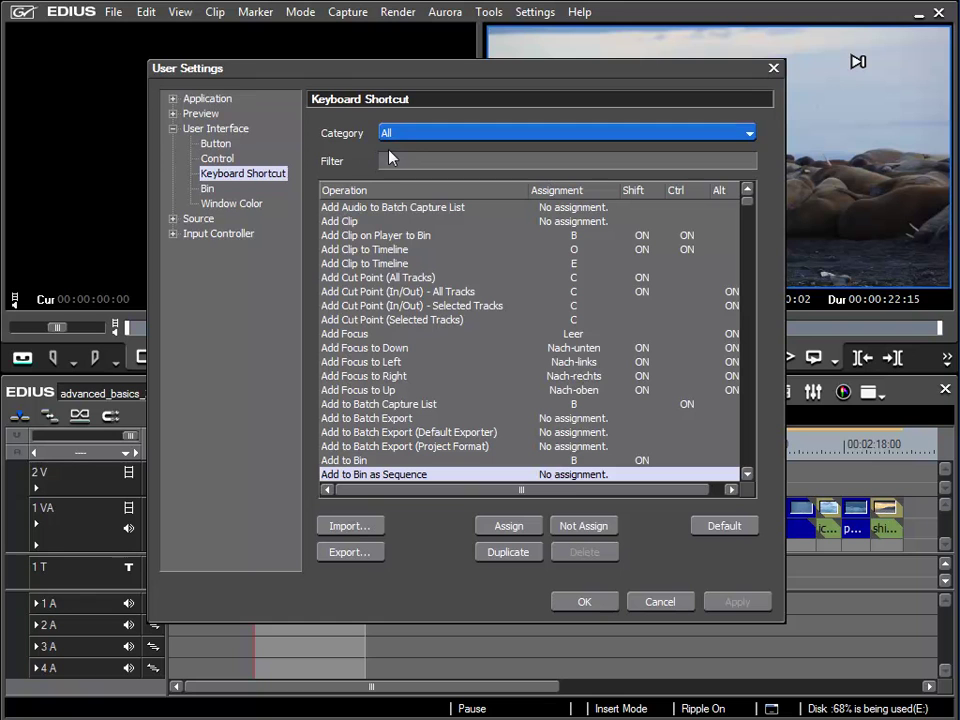
- Filter the shortcut list by 'out' and select Clear In/Out Point to see its X assignment
click(480, 161)
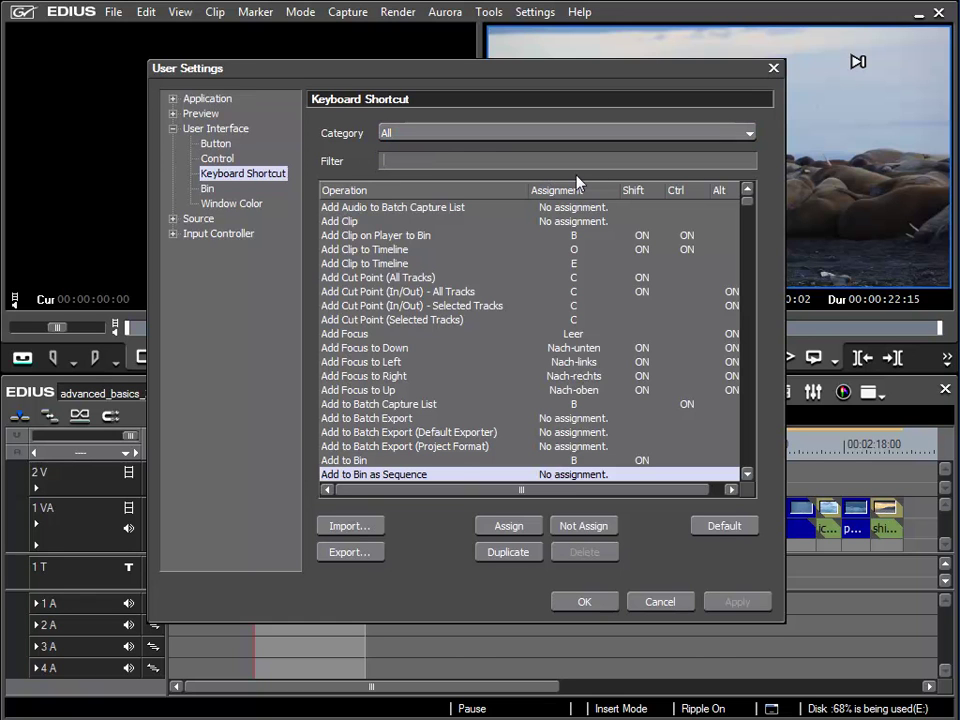
text(out)
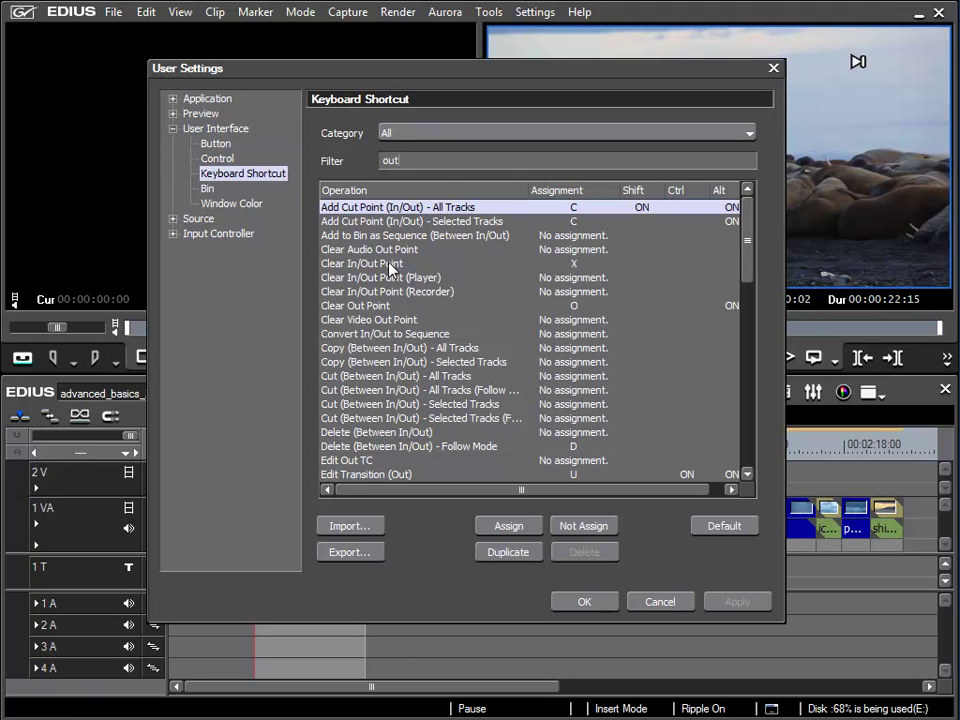
click(392, 266)
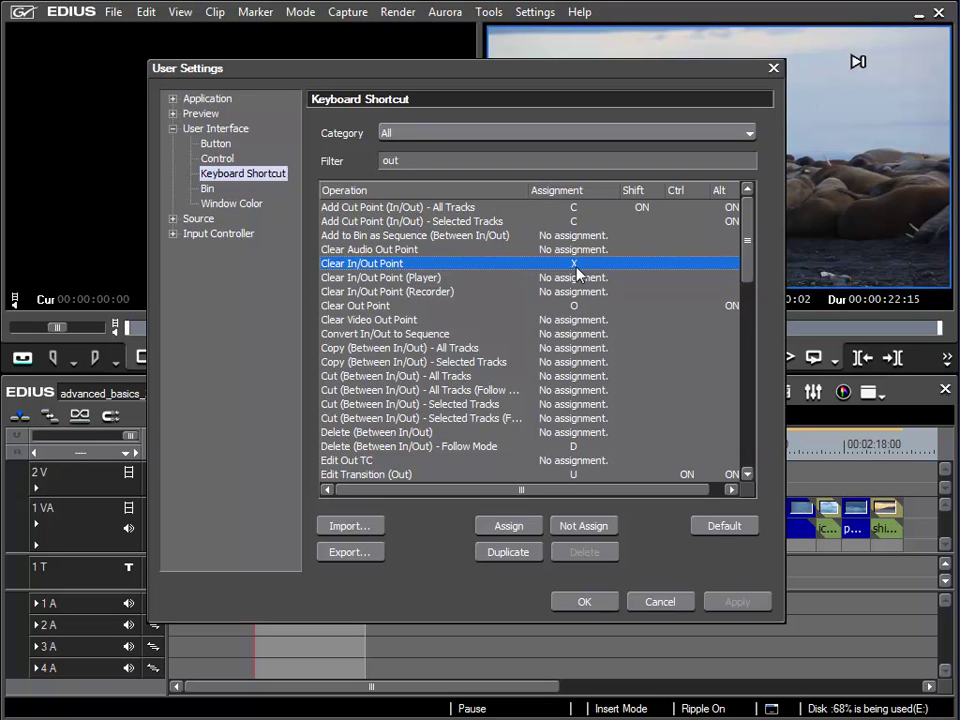
drag(537, 494, 551, 494)
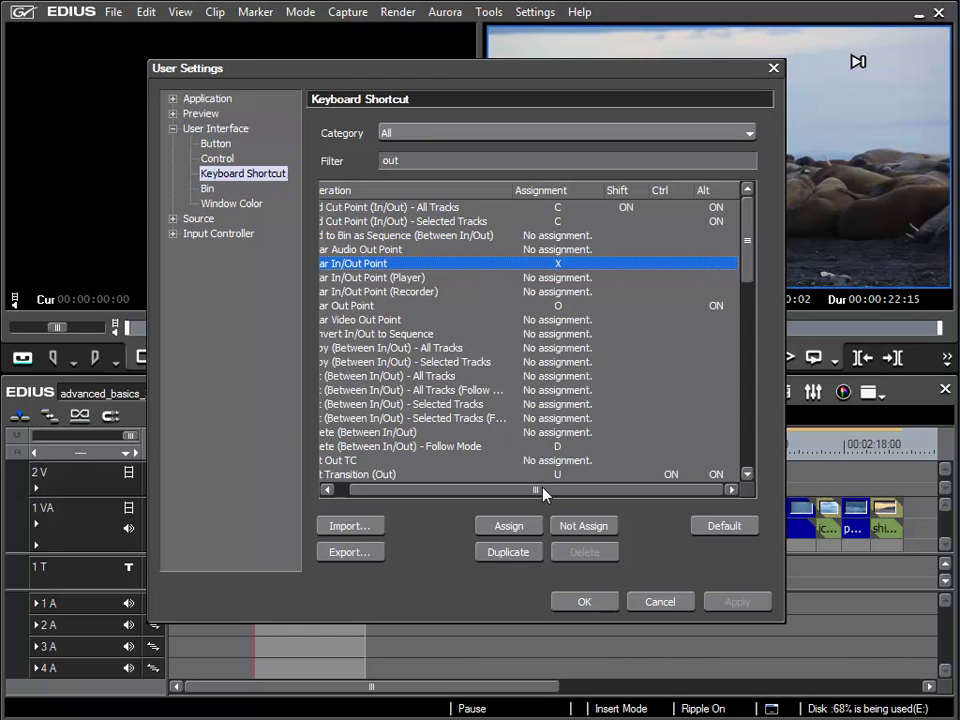
drag(542, 491, 524, 491)
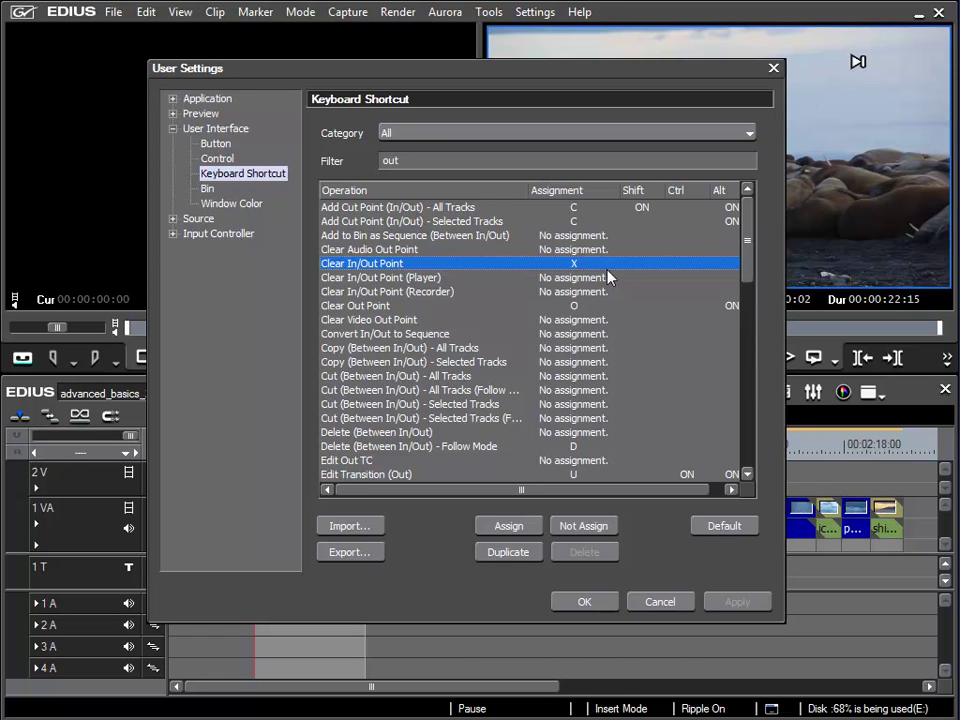
- Cancel User Settings, clear In/Out with X, then mark the polar bear clip with Z and clear it with X
click(660, 603)
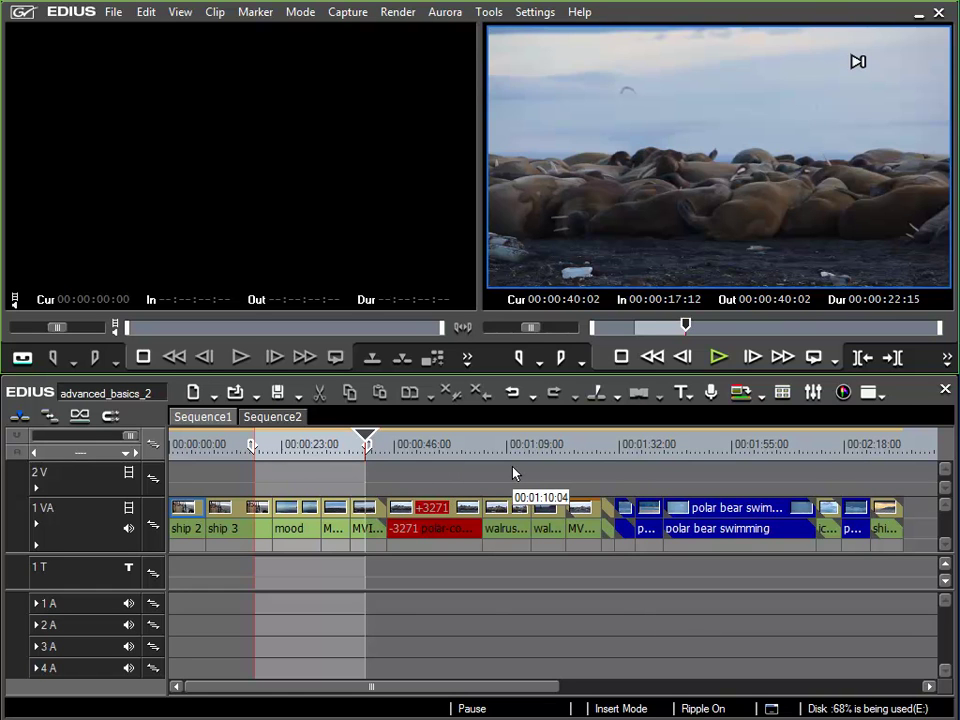
key(x)
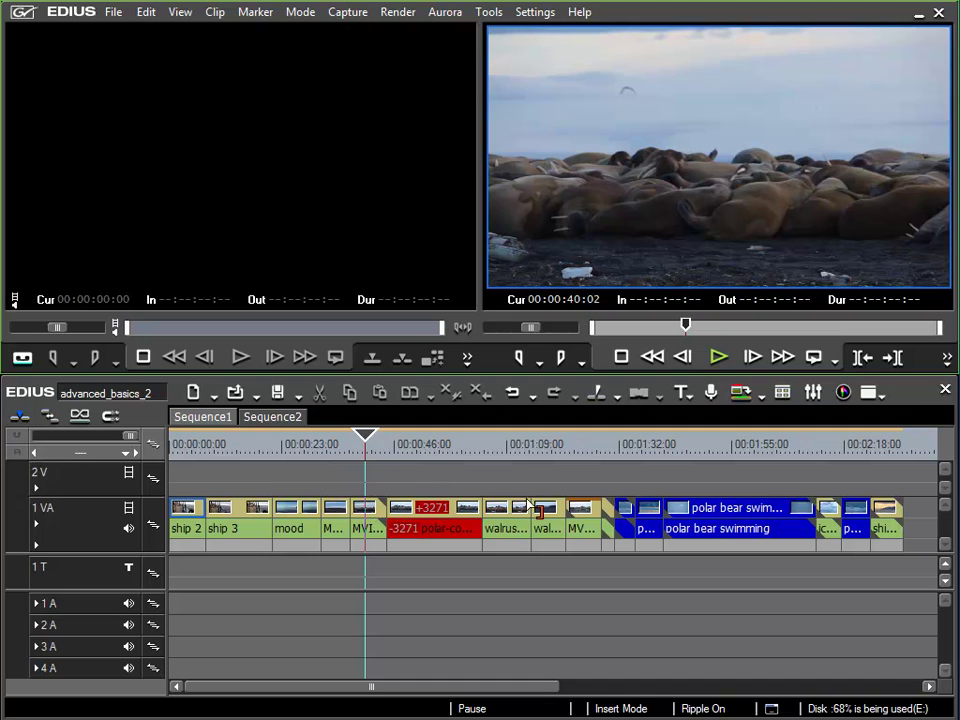
click(729, 512)
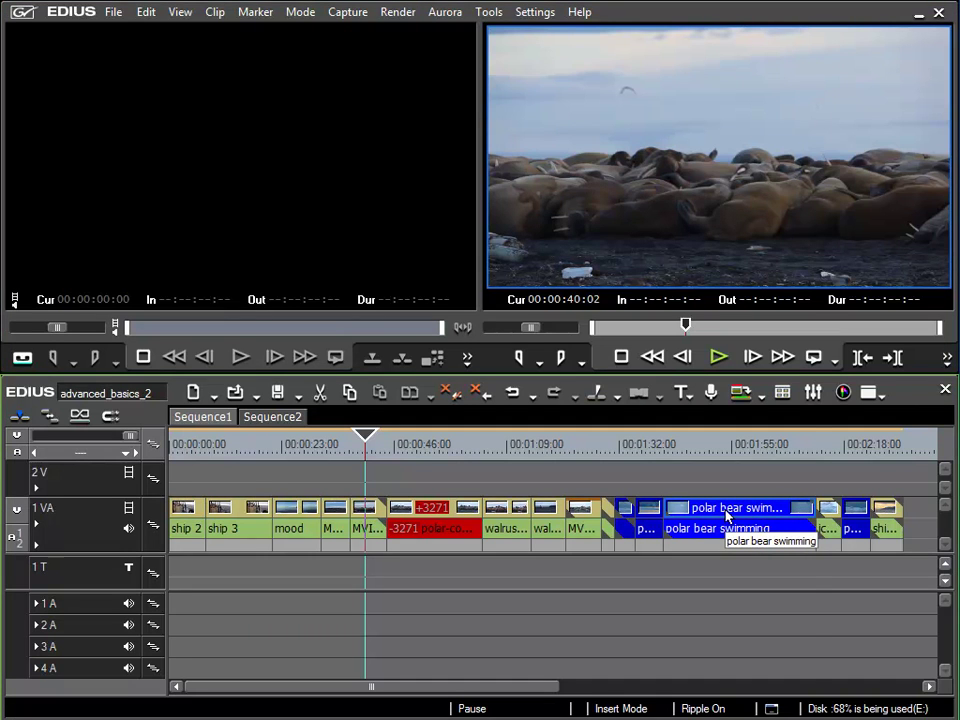
key(z)
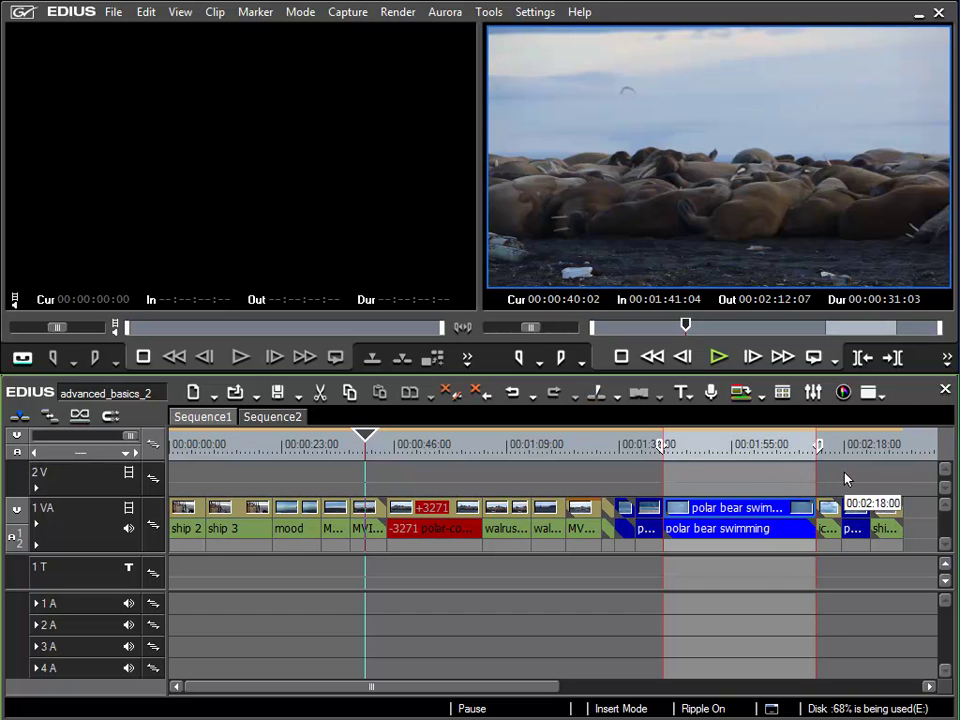
key(x)
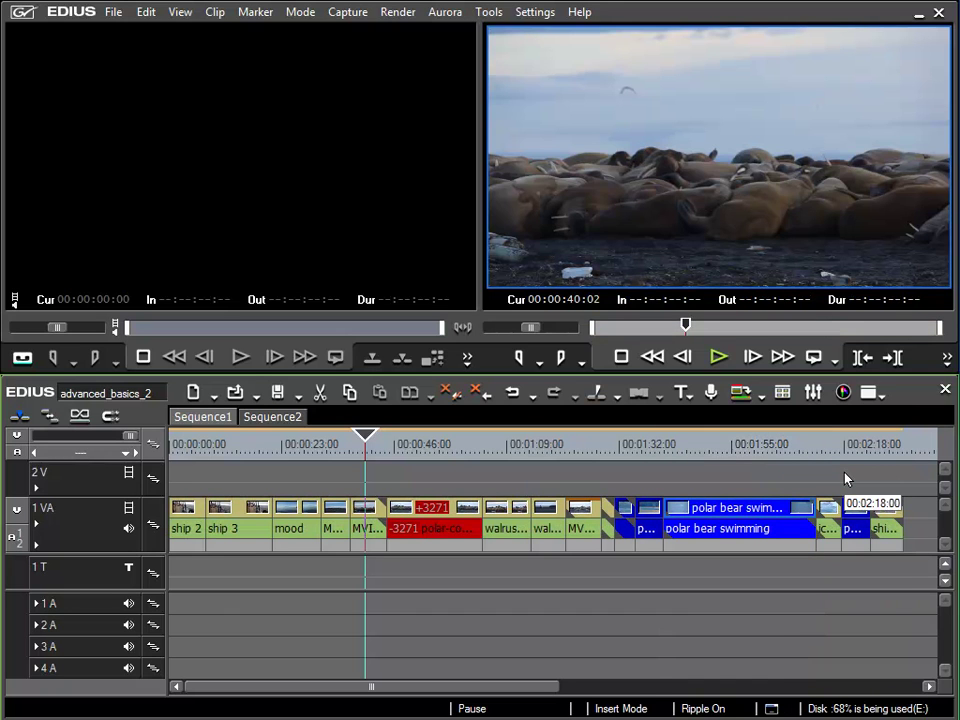